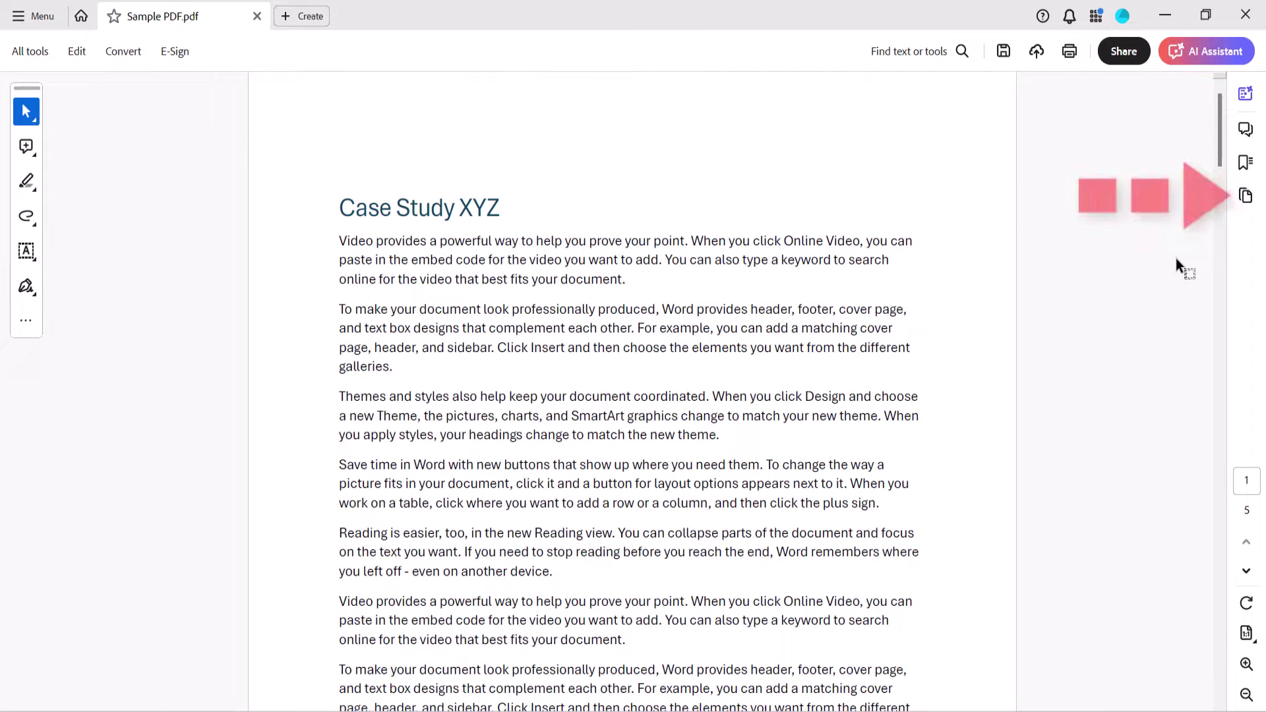
- Attempt inserting a blank page after page 1 from the page thumbnails panel
left_click(1245, 195)
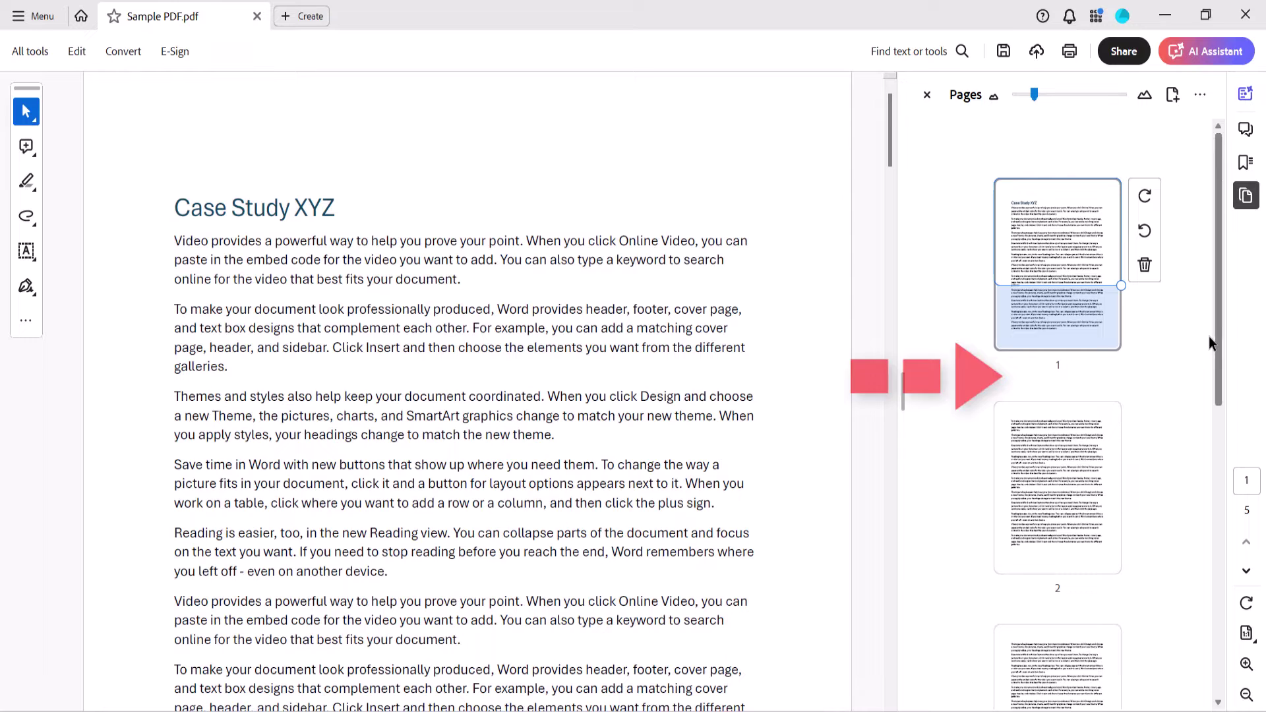
mouse_move(1057, 381)
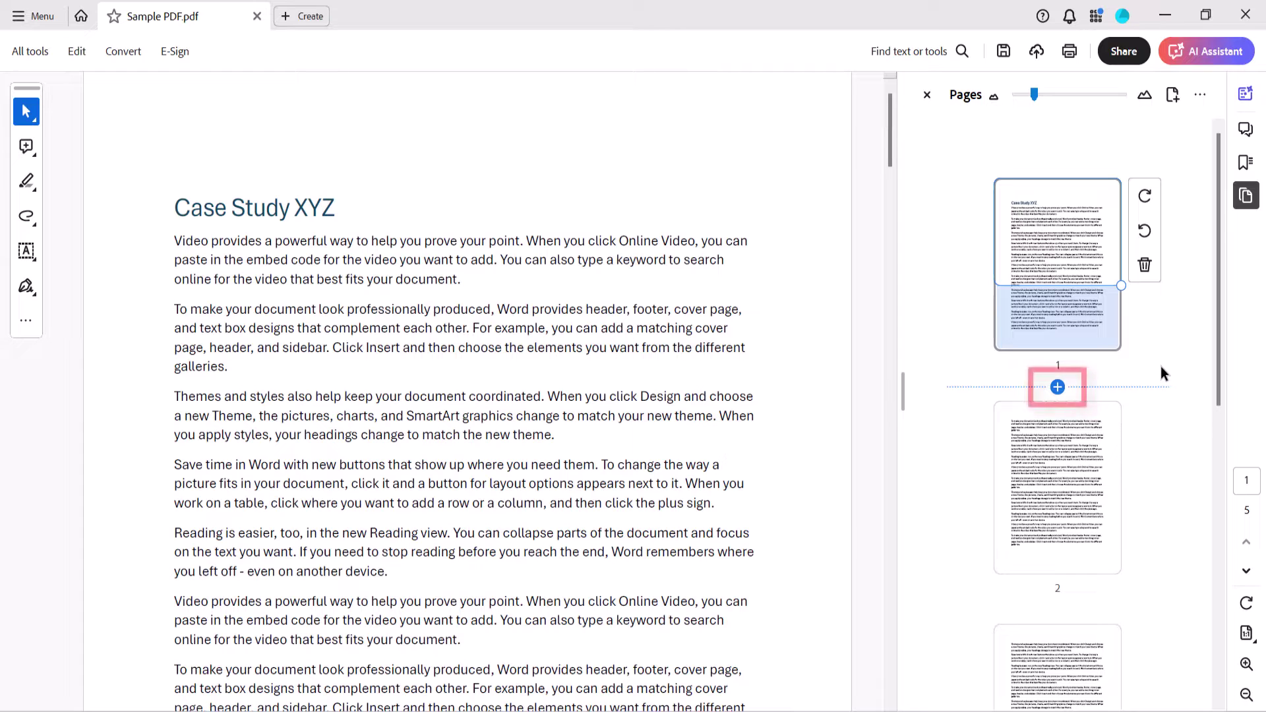
left_click(1057, 387)
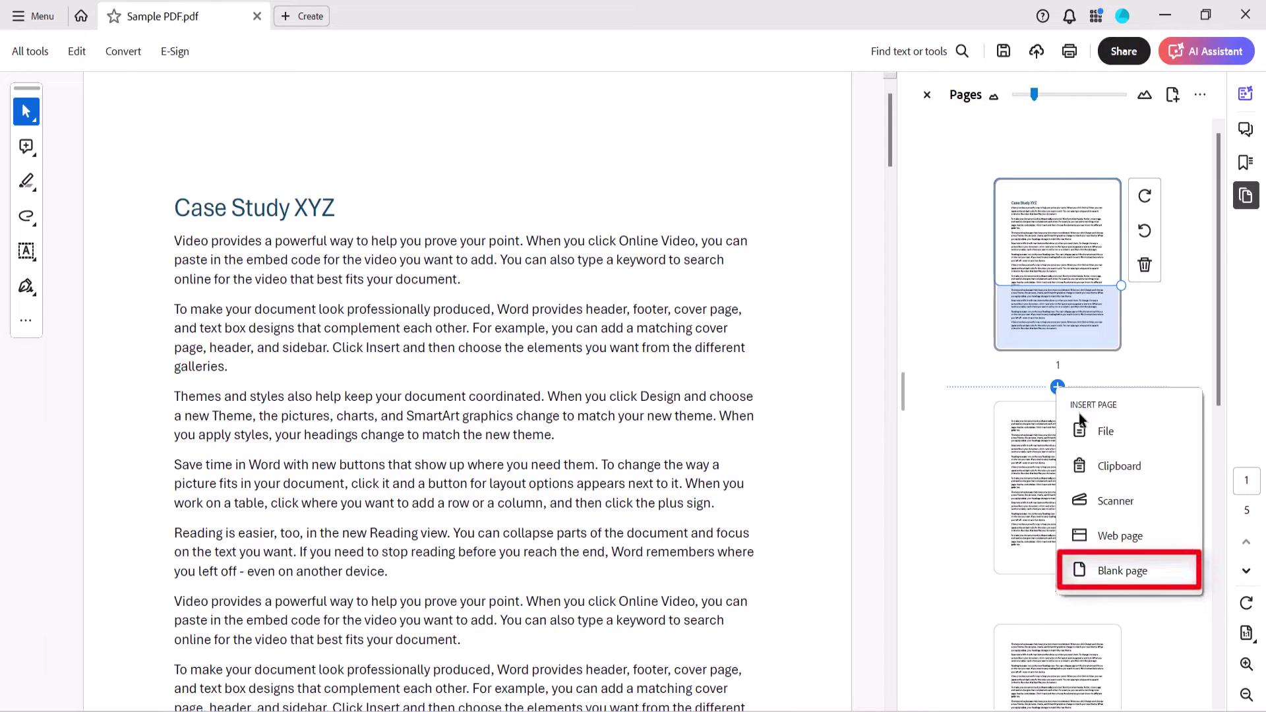
left_click(1085, 577)
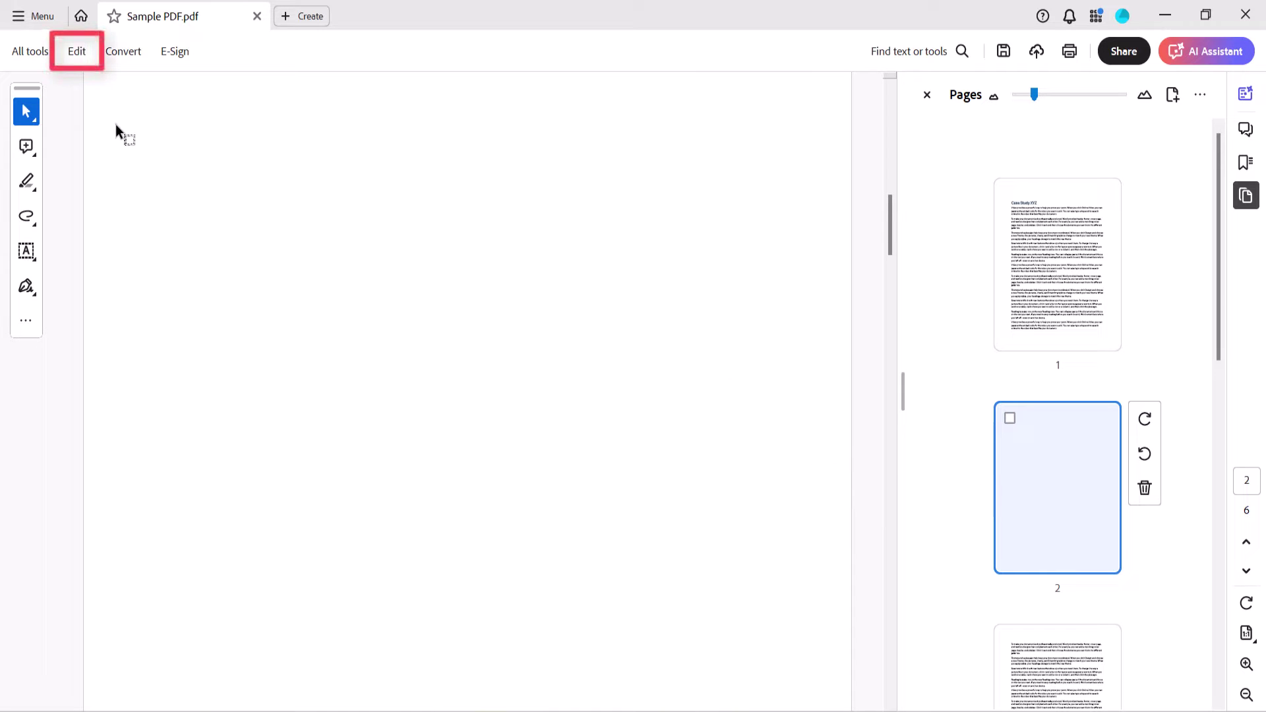
left_click(70, 48)
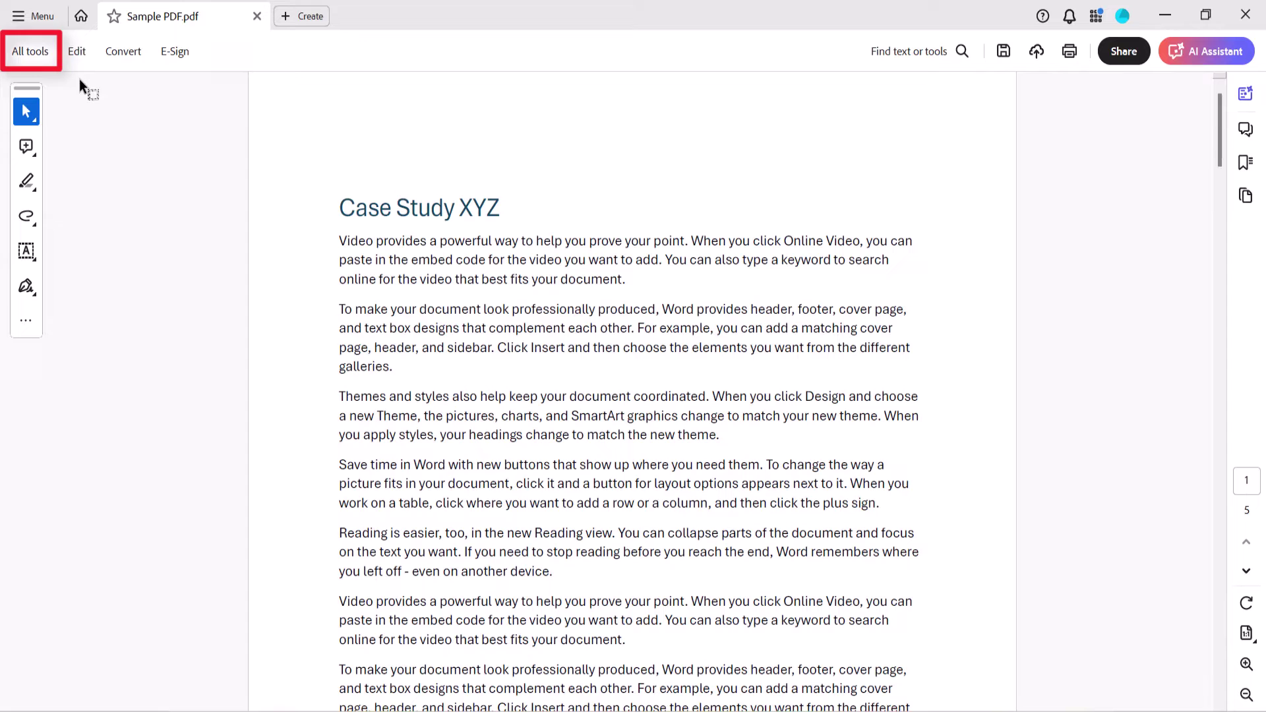
- In Organize Pages, select page 3 and bring up the insert page options
left_click(39, 49)
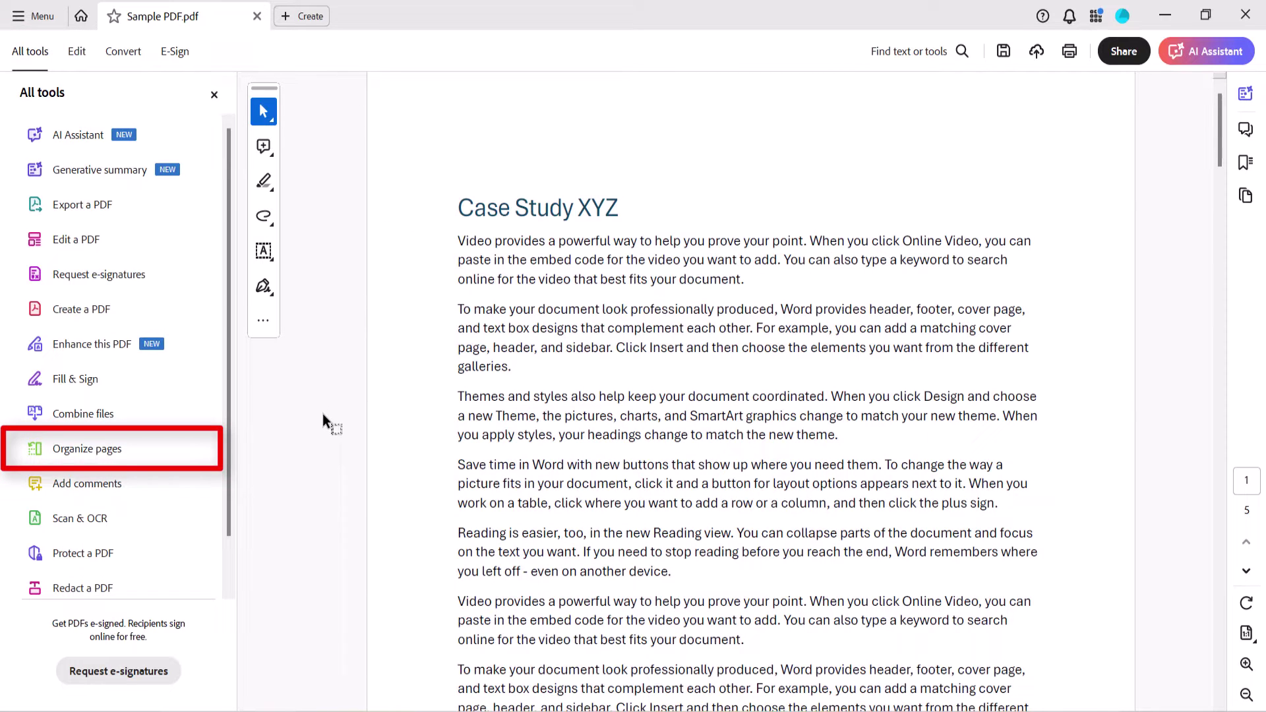
left_click(142, 456)
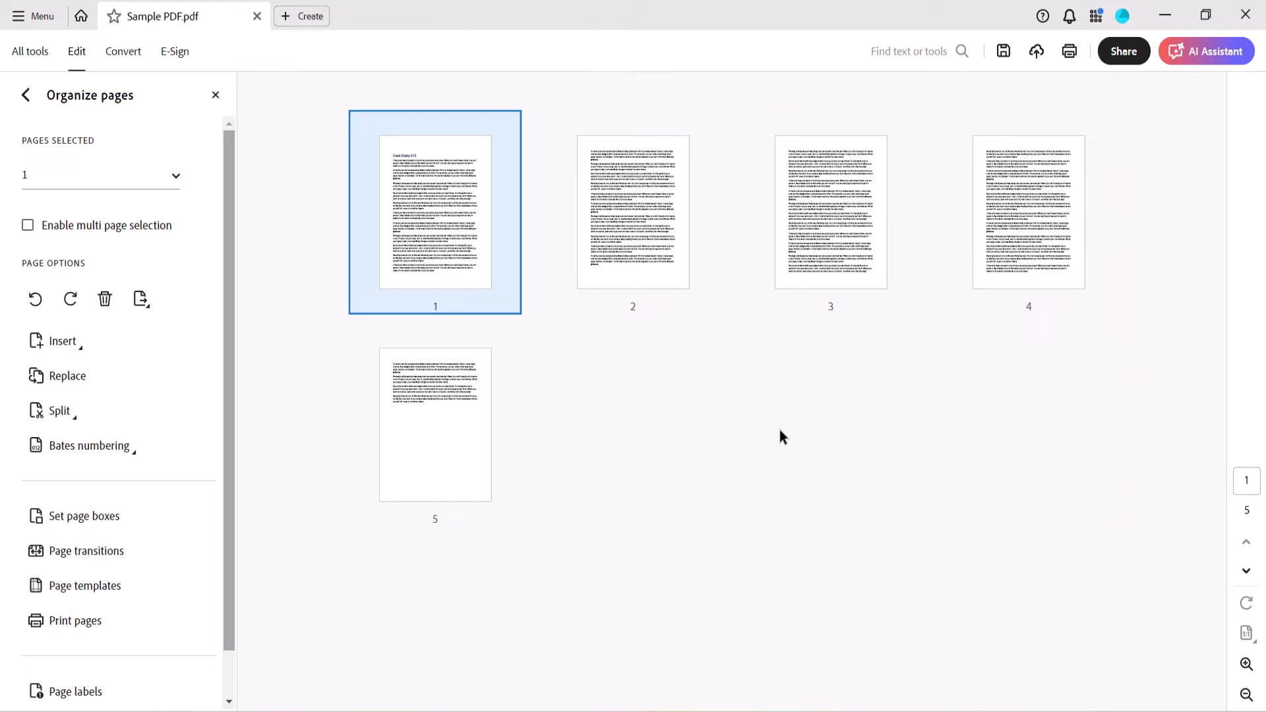
left_click(827, 265, "ctrl")
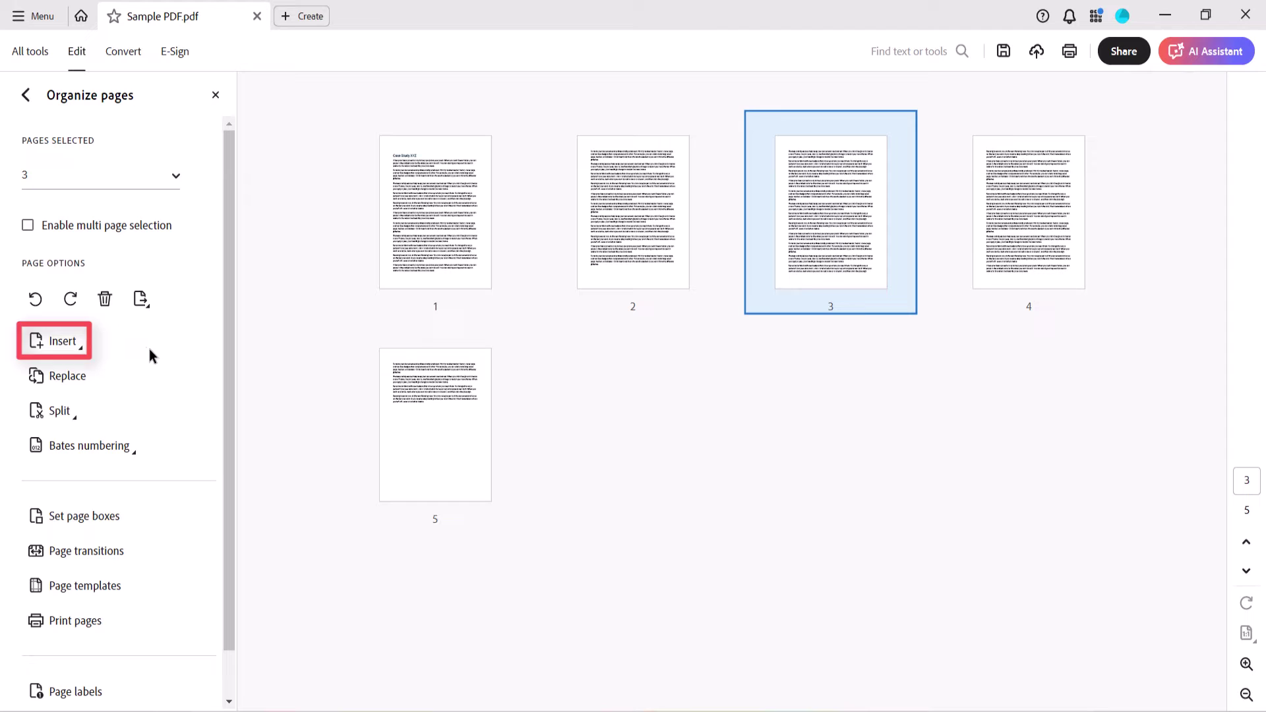
left_click(59, 340)
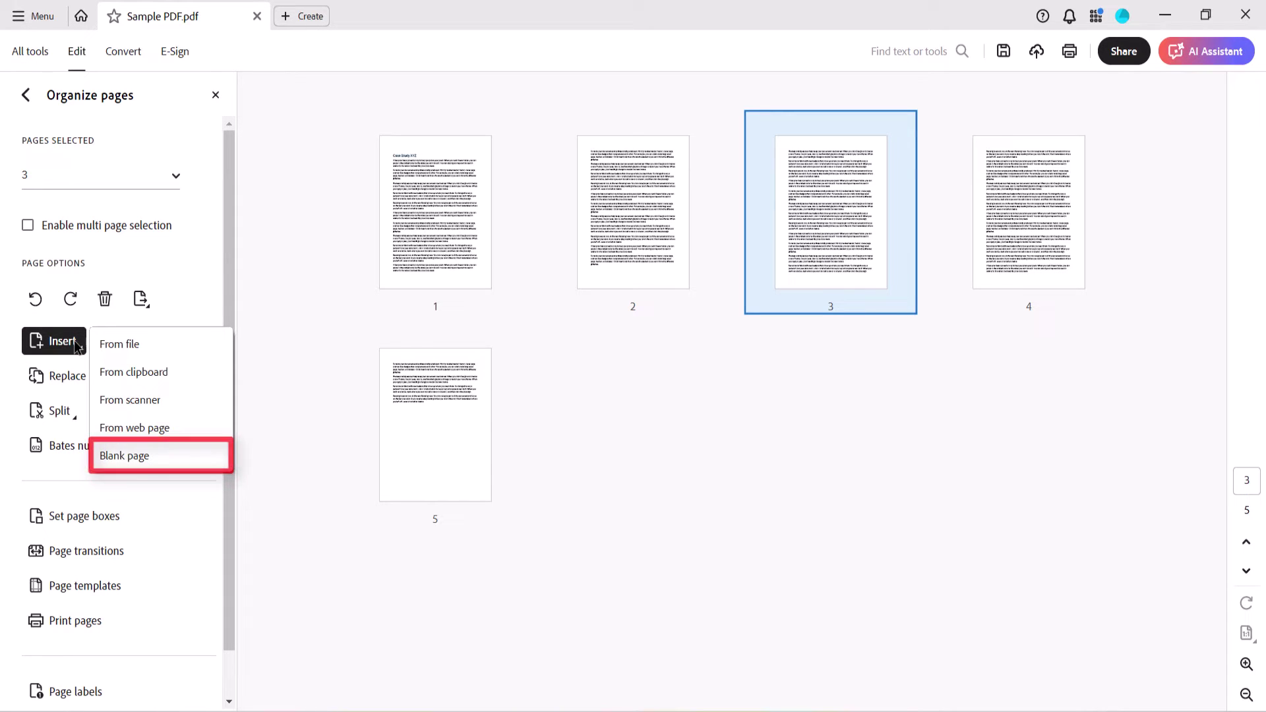
- Insert a blank page with Location After, Page 3
left_click(104, 461)
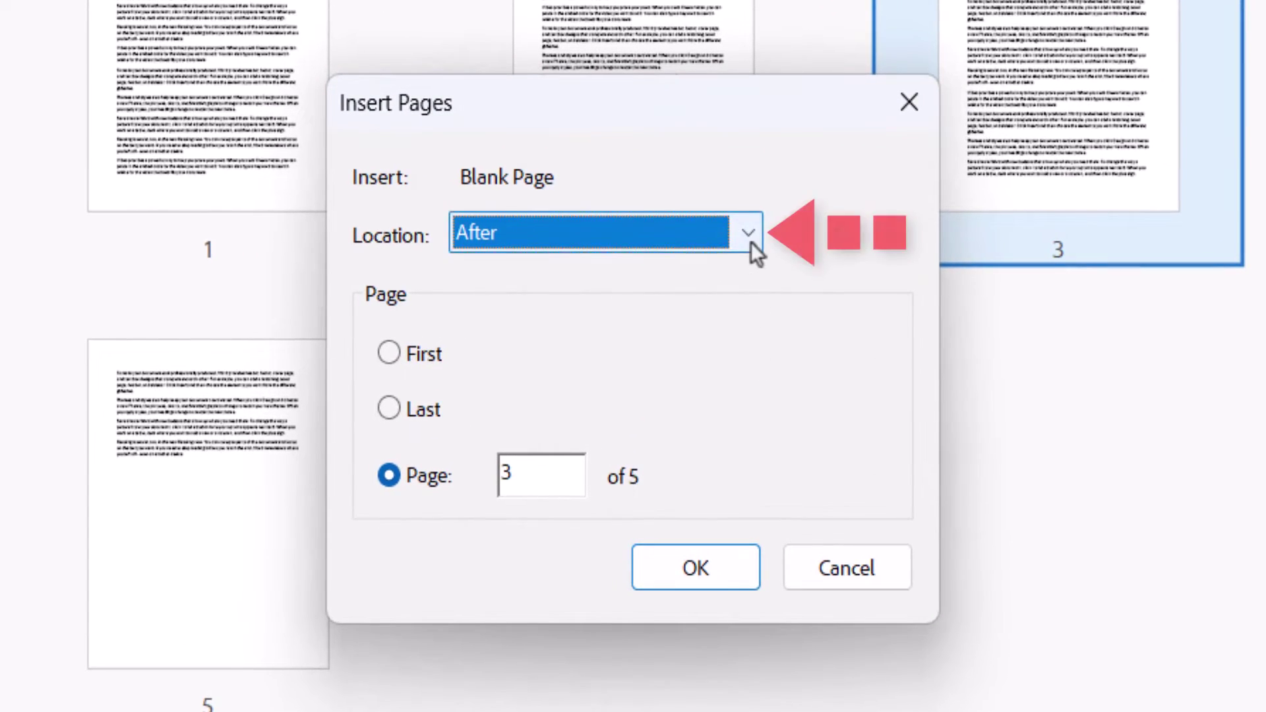
left_click(751, 242)
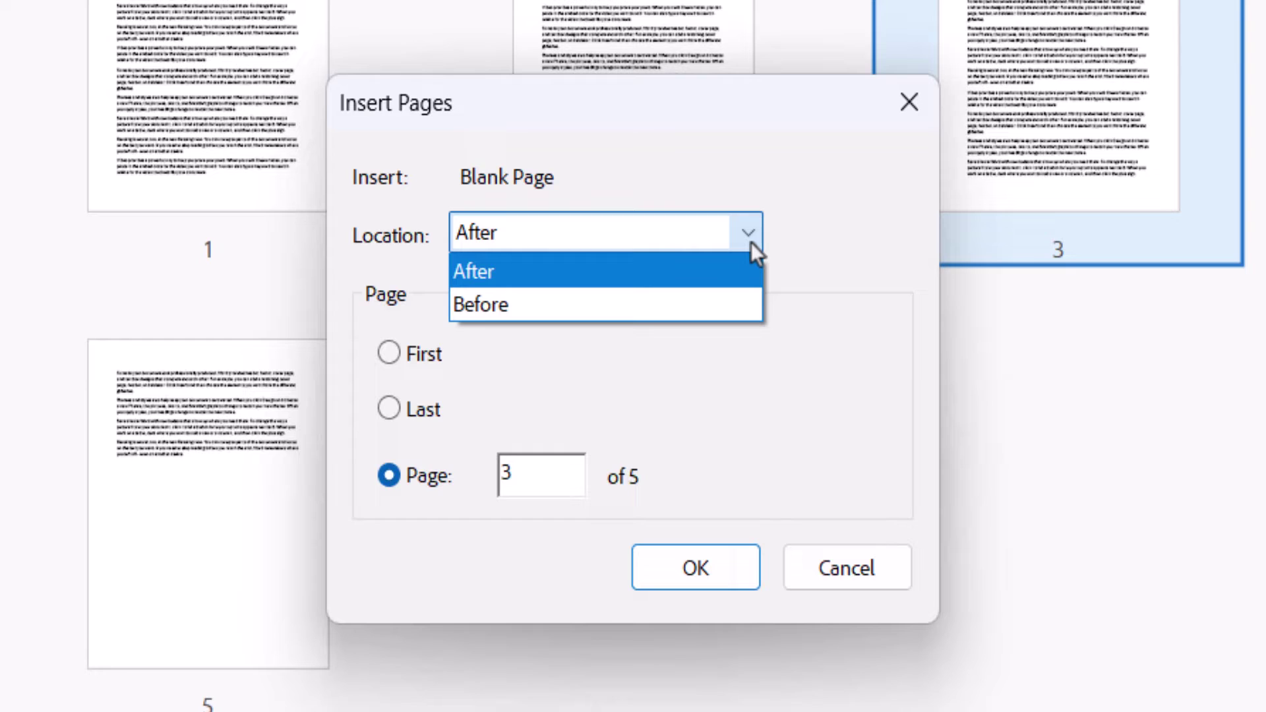
left_click(751, 243)
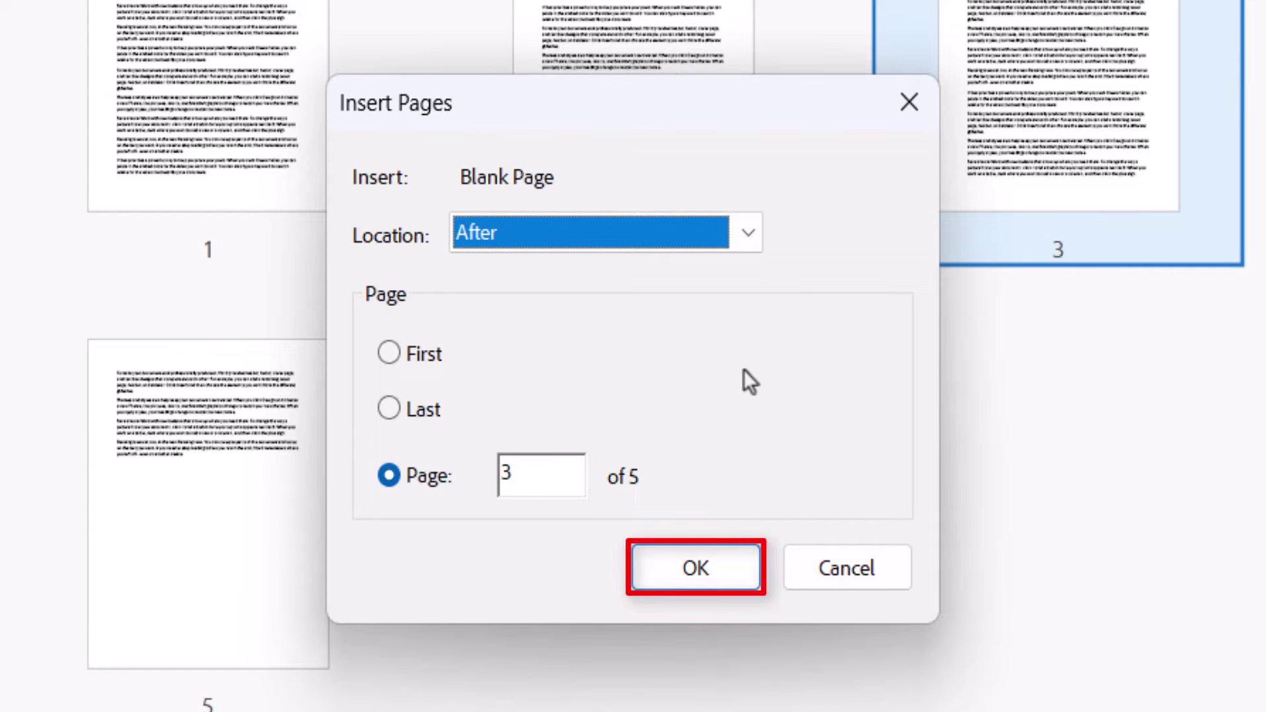
left_click(715, 567)
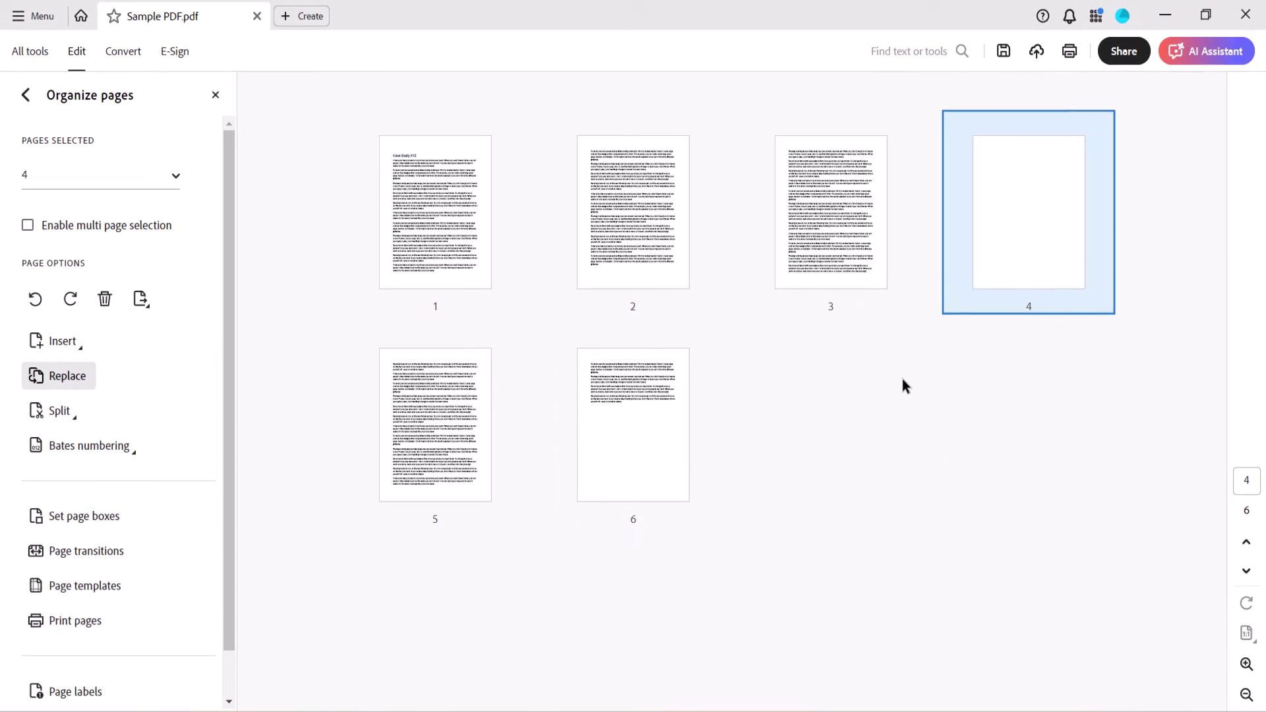
- Move the blank page thumbnail after page 2 and leave Organize Pages
mouse_move(956, 272)
left_mouse_down()
mouse_move(776, 307)
mouse_move(723, 291)
left_mouse_up()
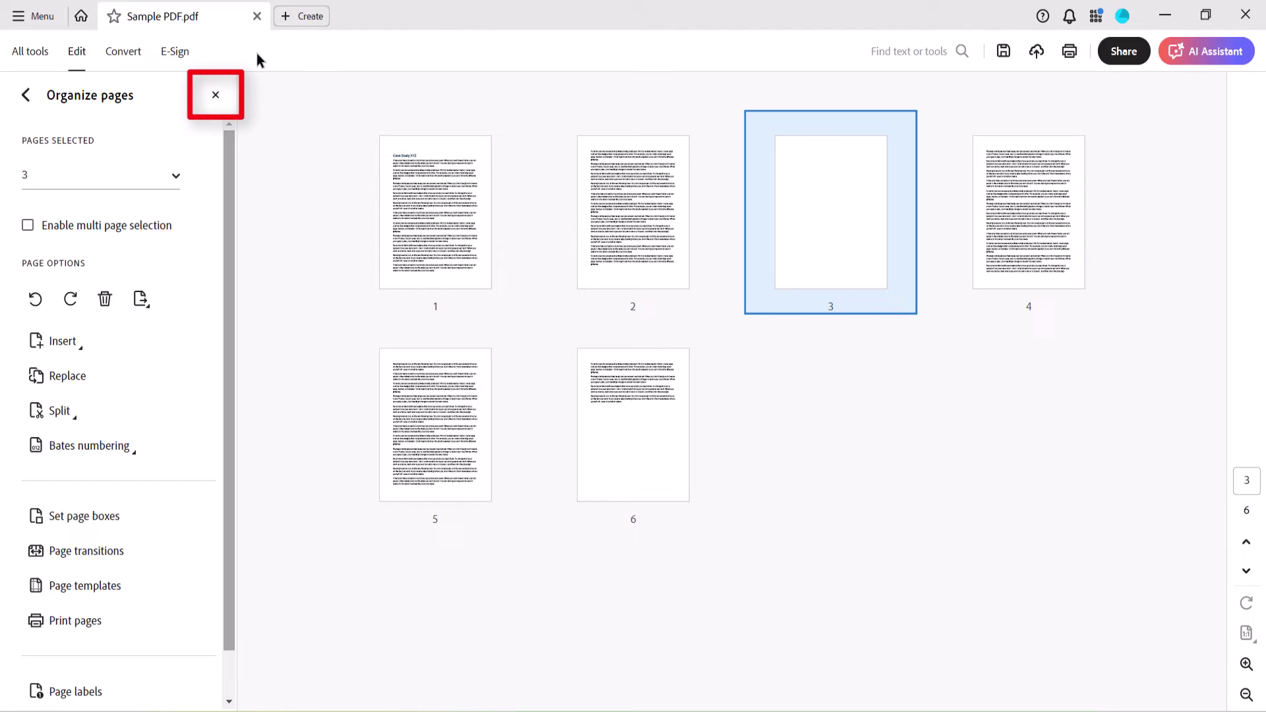
left_click(215, 95)
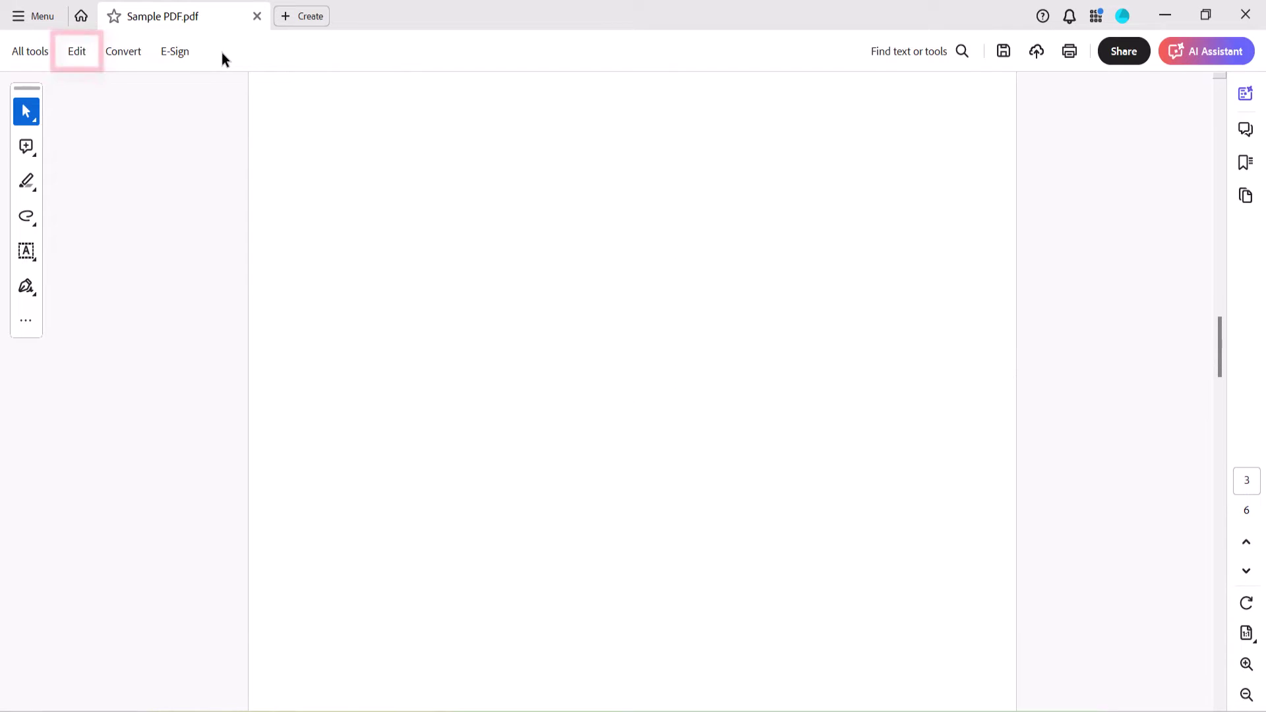
left_click(76, 57)
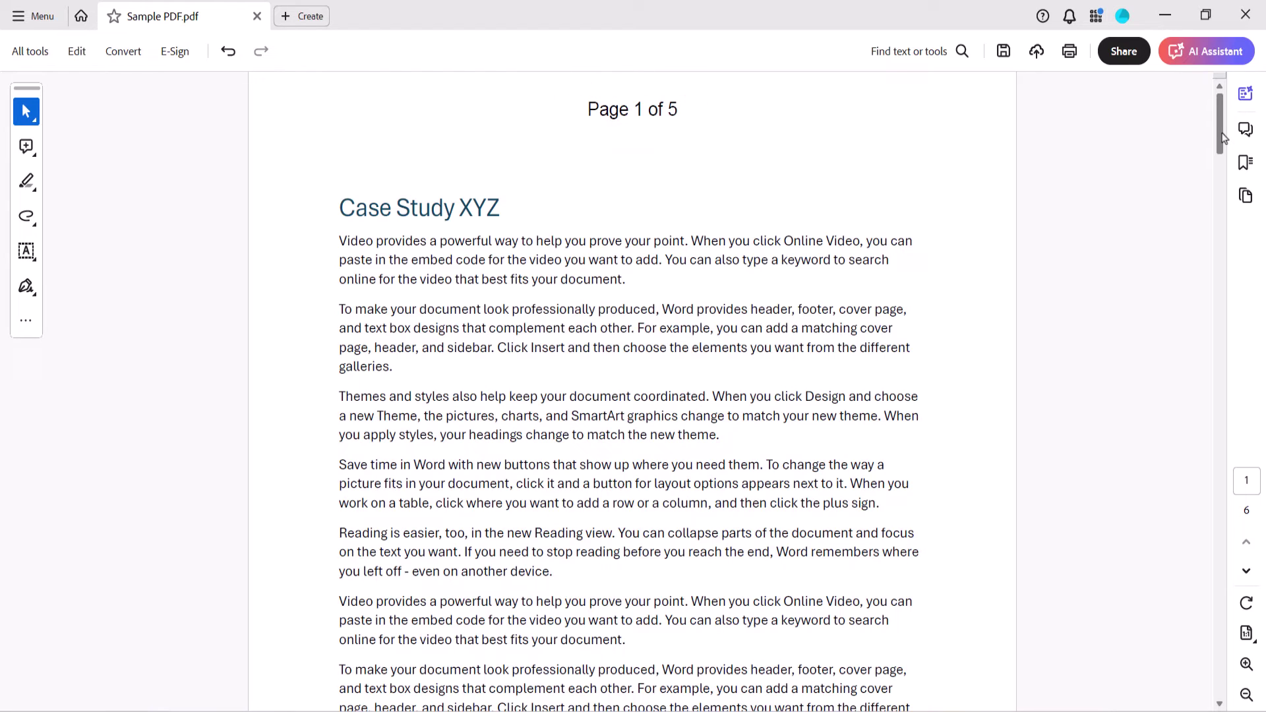
left_click_drag(1223, 138, 1222, 211)
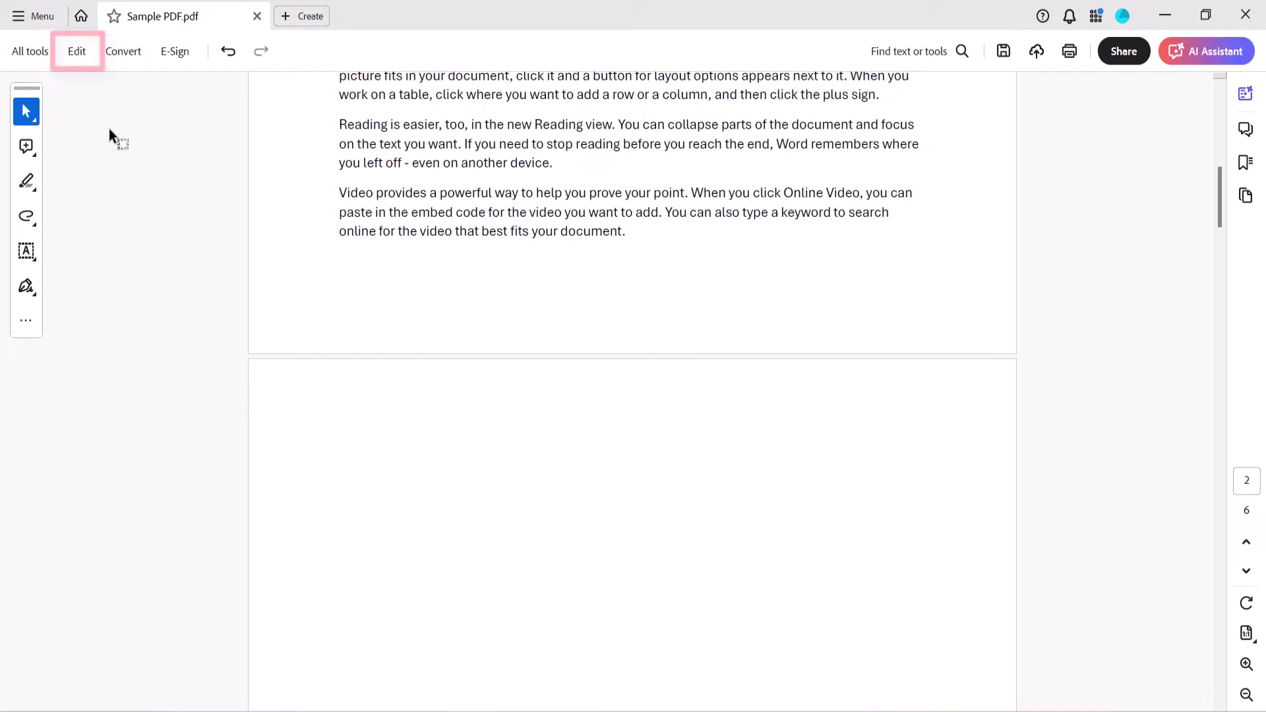
- Open the Update Header and Footer dialog from Edit's header and footer options
left_click(78, 53)
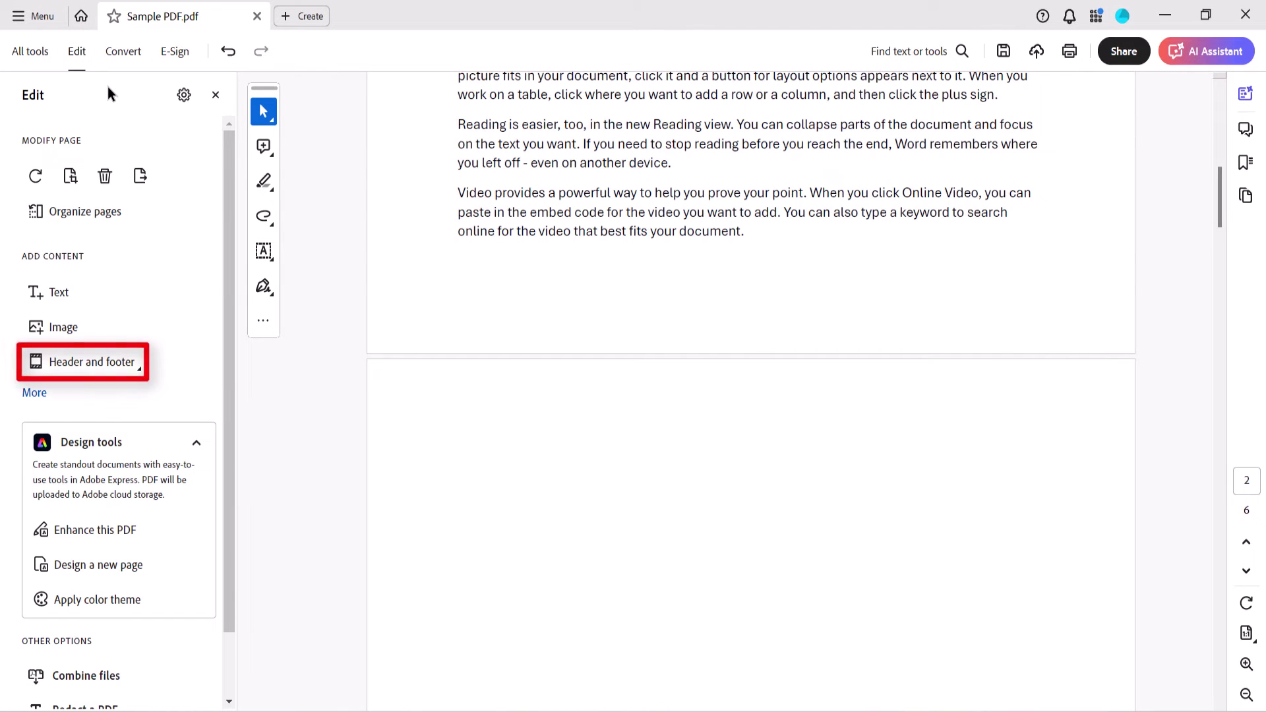
left_click(100, 367)
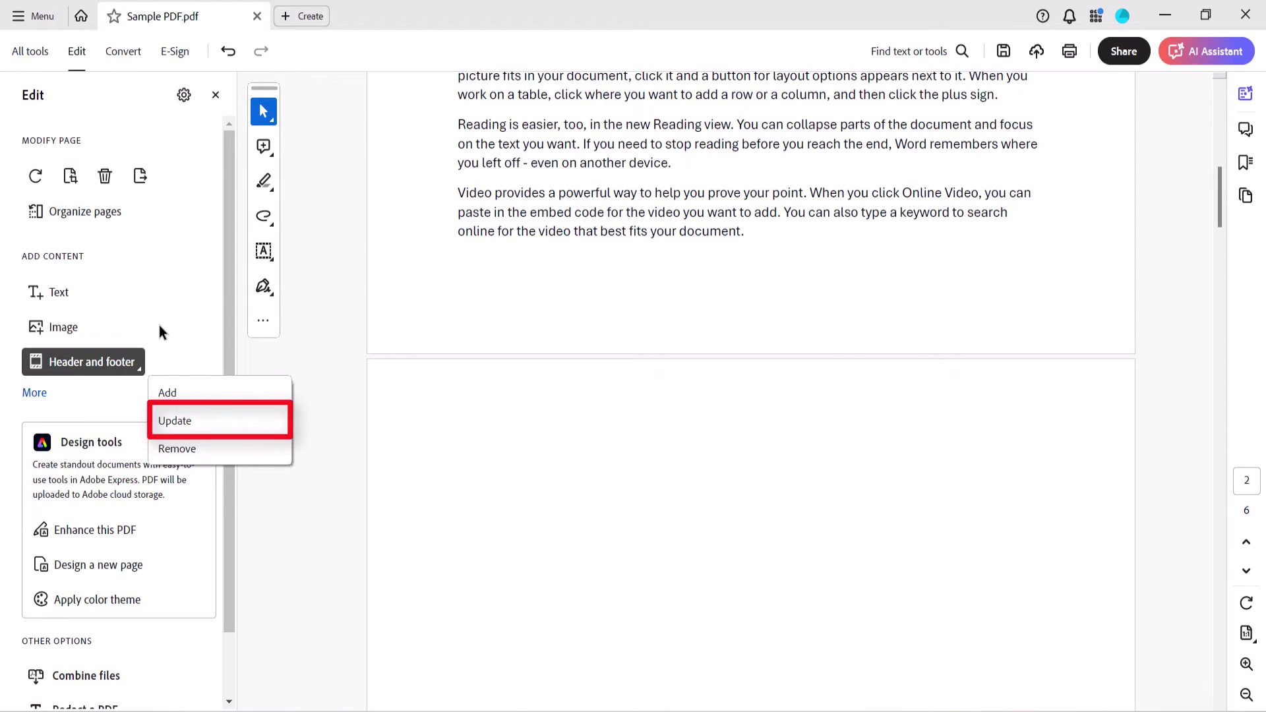
left_click(182, 419)
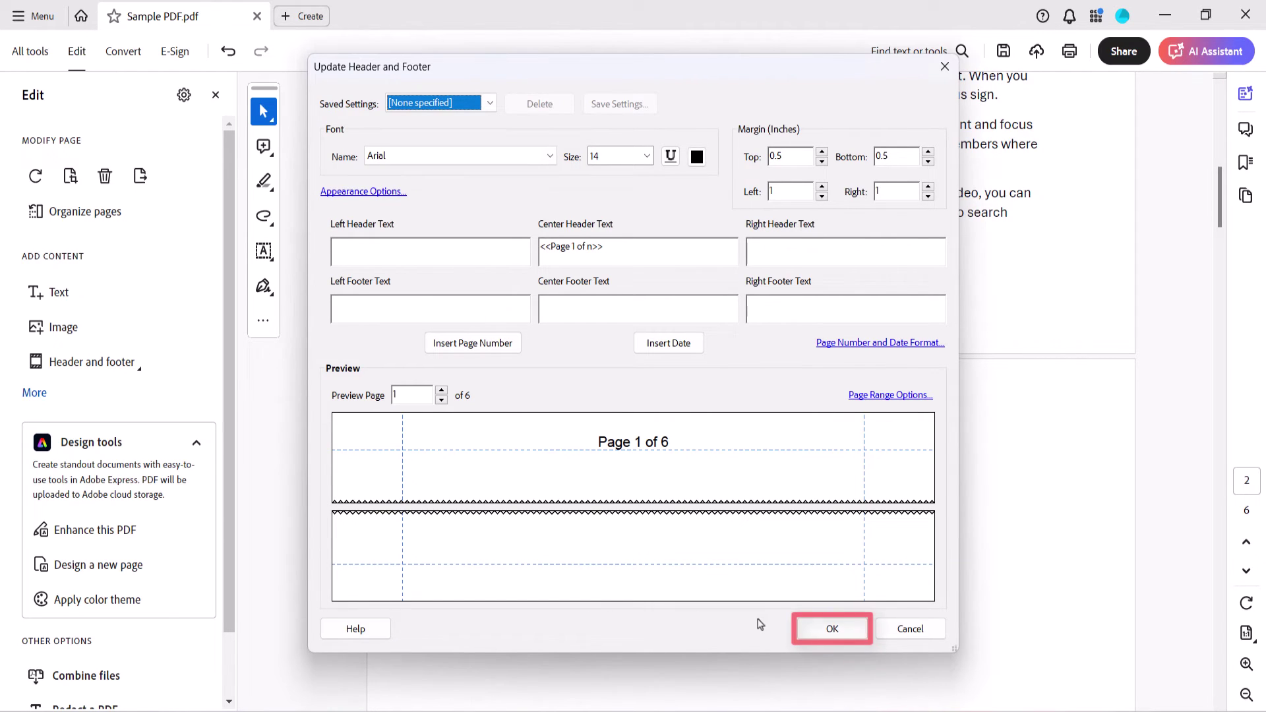
- Confirm the Update Header and Footer dialog to renumber headers as 'Page n of 6'
left_click(818, 633)
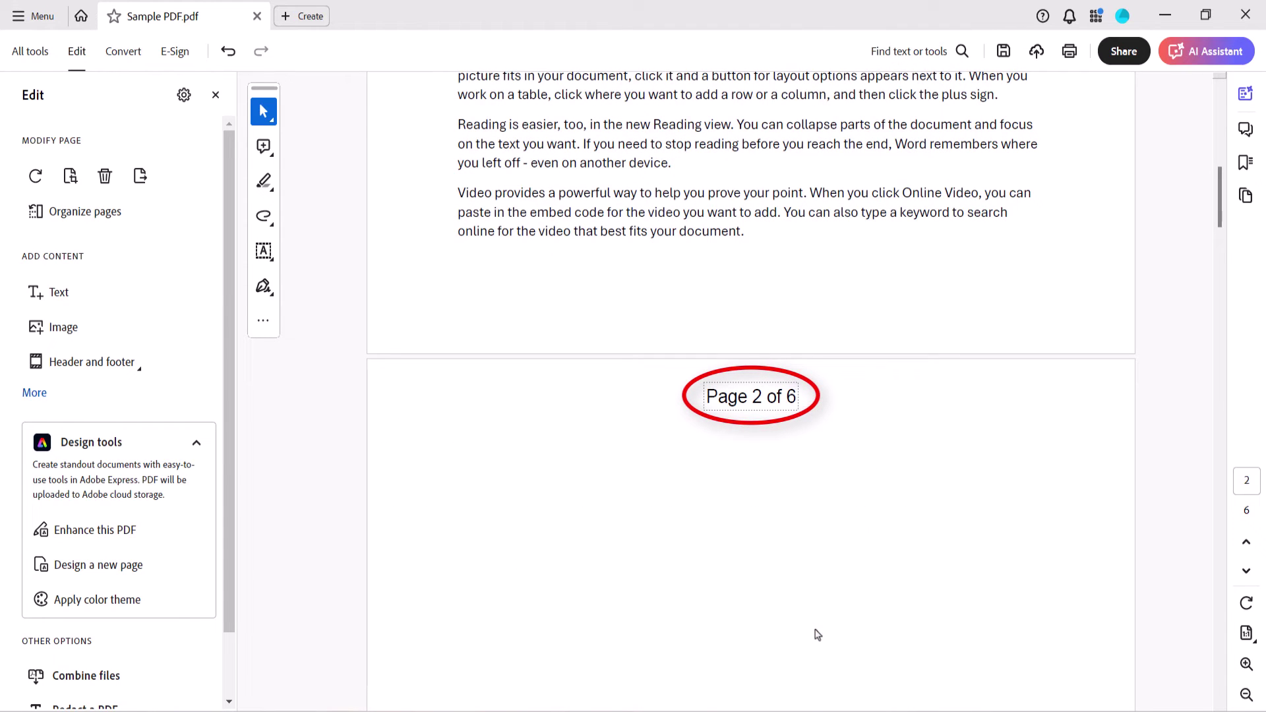